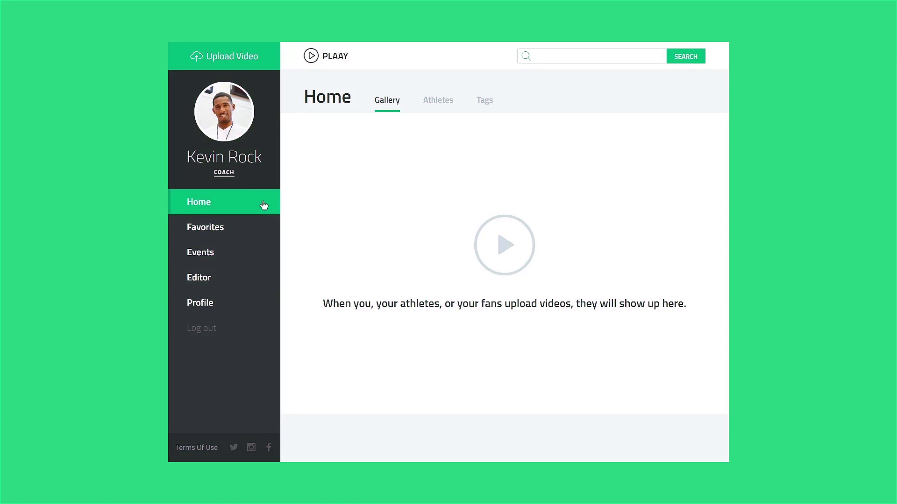
From the Profile page, start adding a team and search for 'Broncos' in the team name field.
left_click(261, 307)
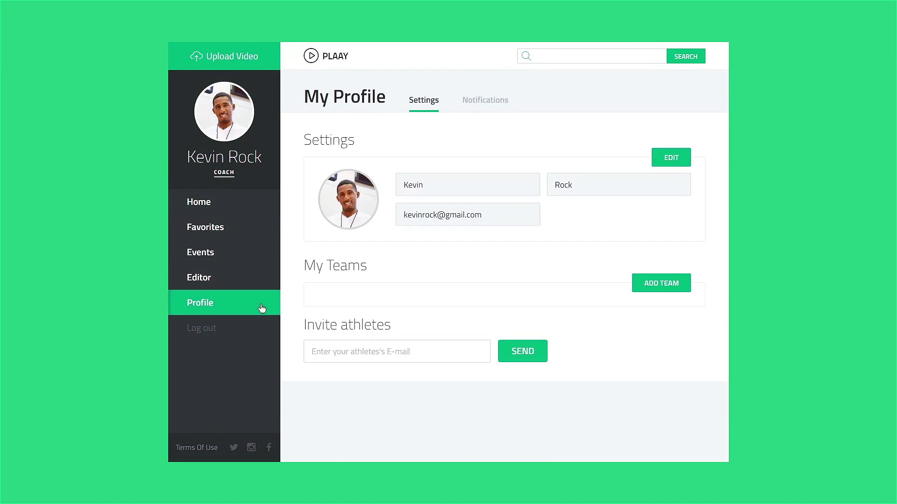
left_click(670, 286)
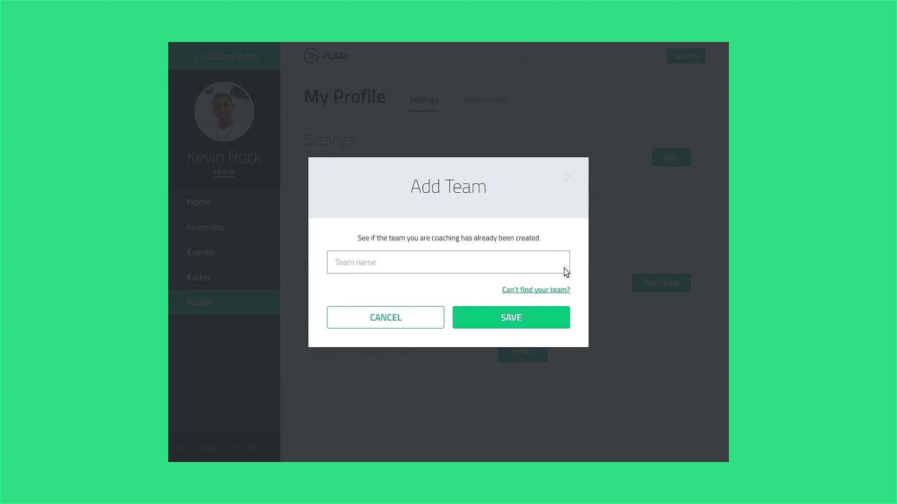
left_click(563, 261)
type("Broncos")
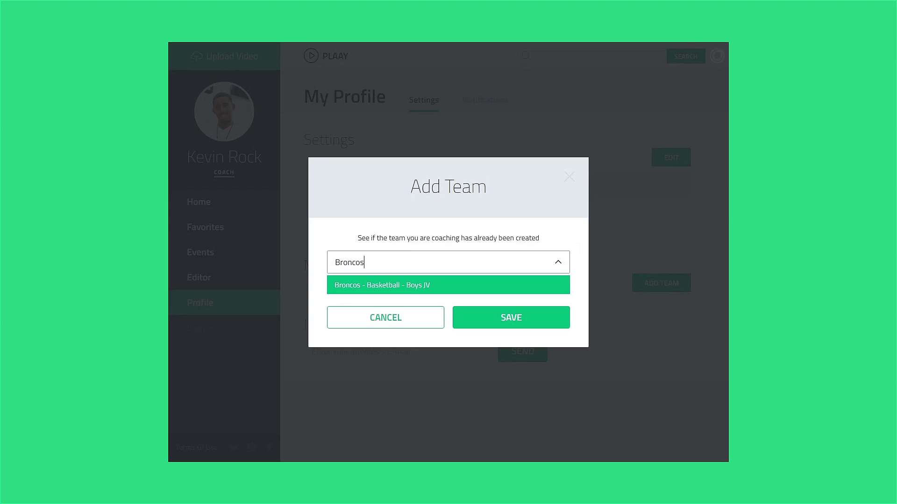
left_click(512, 265)
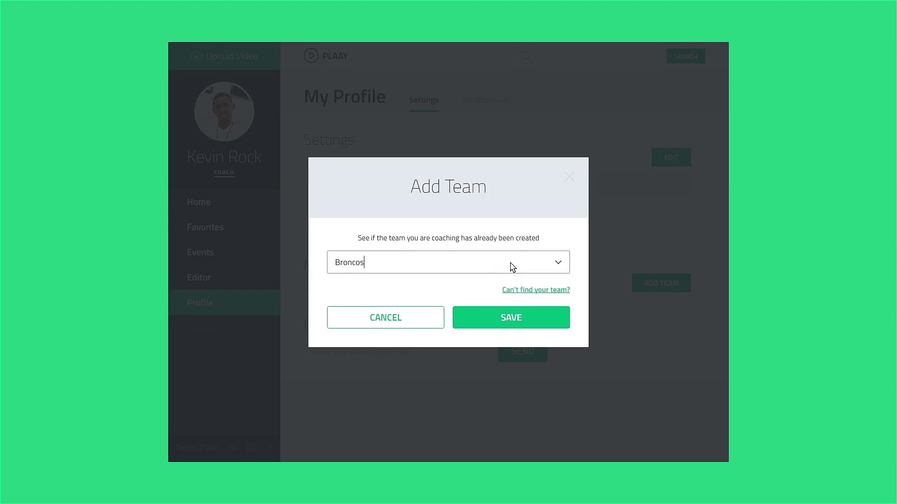
Create a new team named 'Broncos - Football - Boys JV', male, located in Cody, WY.
left_click(517, 291)
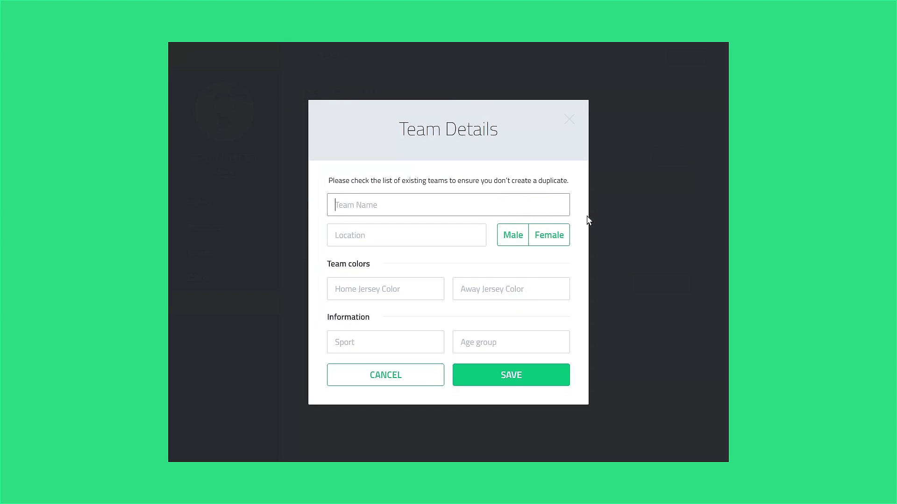
type("Broncos - Football - Boys JV")
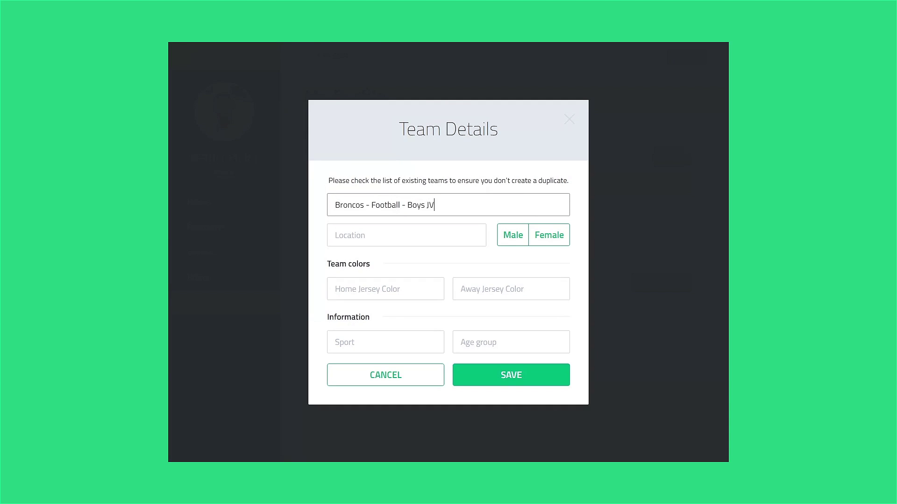
left_click(516, 234)
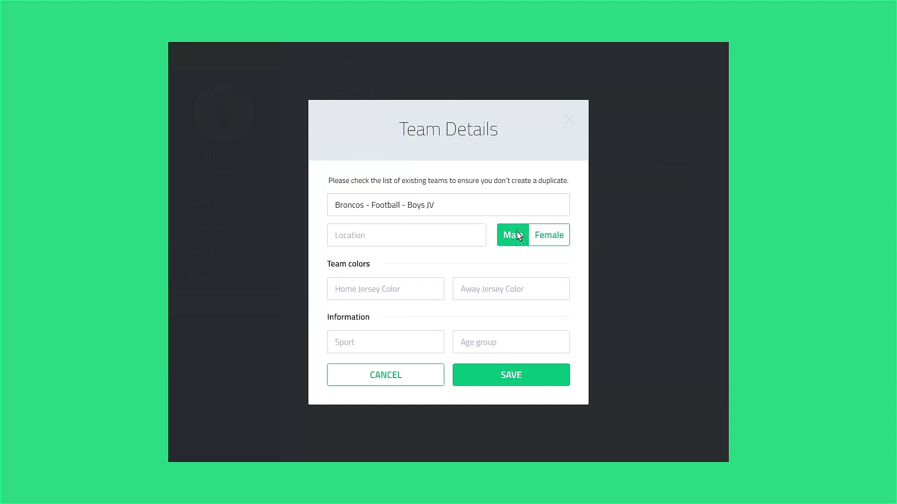
left_click(482, 237)
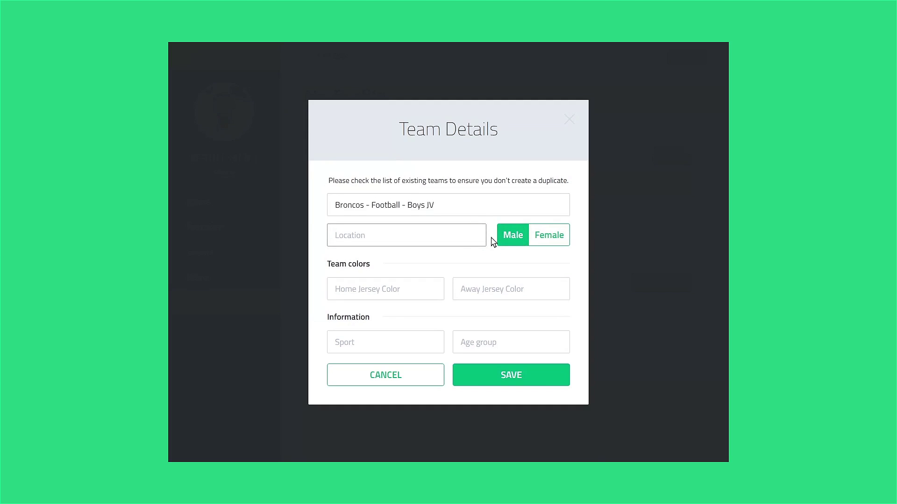
type("Cody")
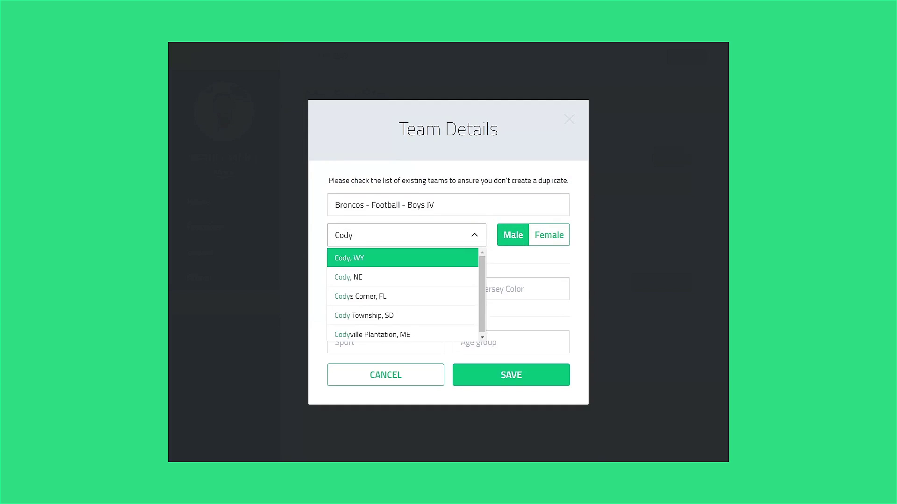
left_click(461, 258)
Set a dark home jersey colour and a blue away jersey colour.
left_click(442, 290)
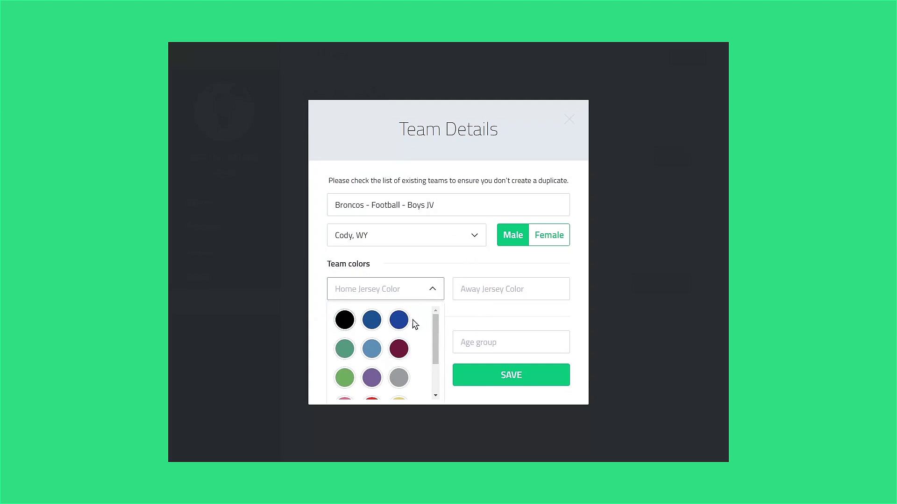
left_click_drag(434, 325, 434, 369)
left_click(398, 386)
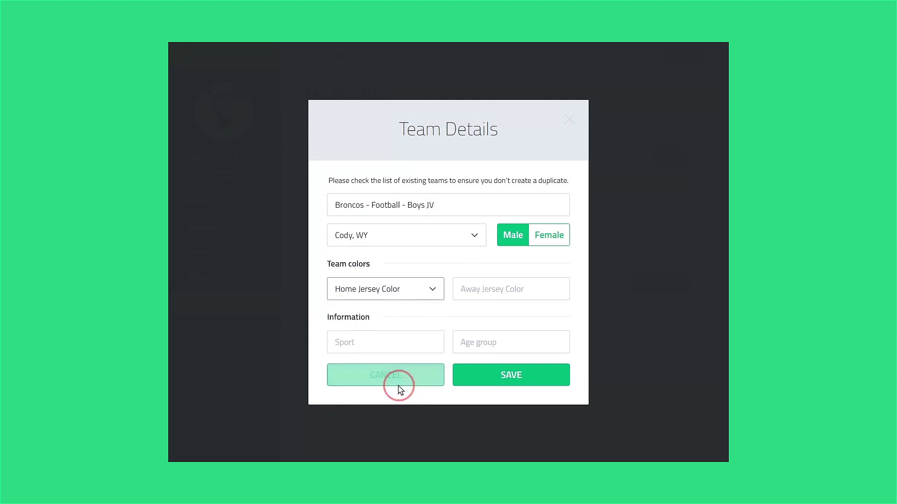
left_click(555, 291)
left_click(498, 318)
Choose Football as the sport and JV as the age group, then save the team.
left_click(442, 344)
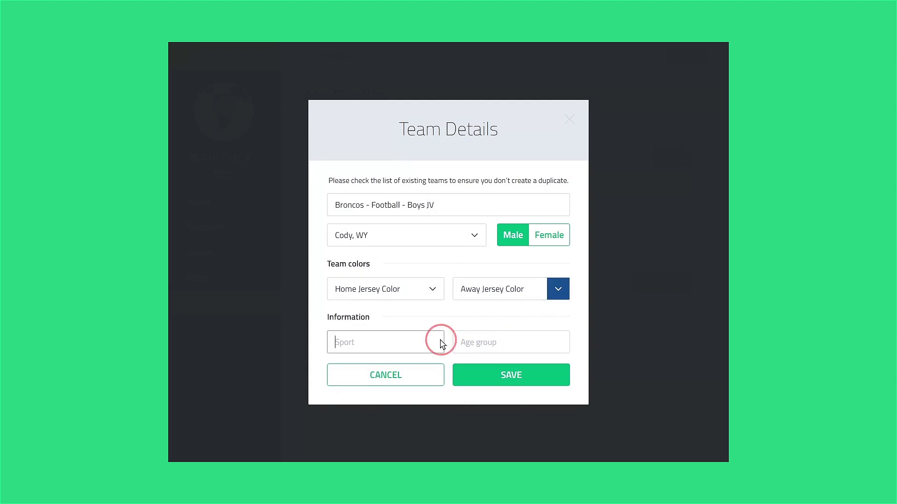
type("foot")
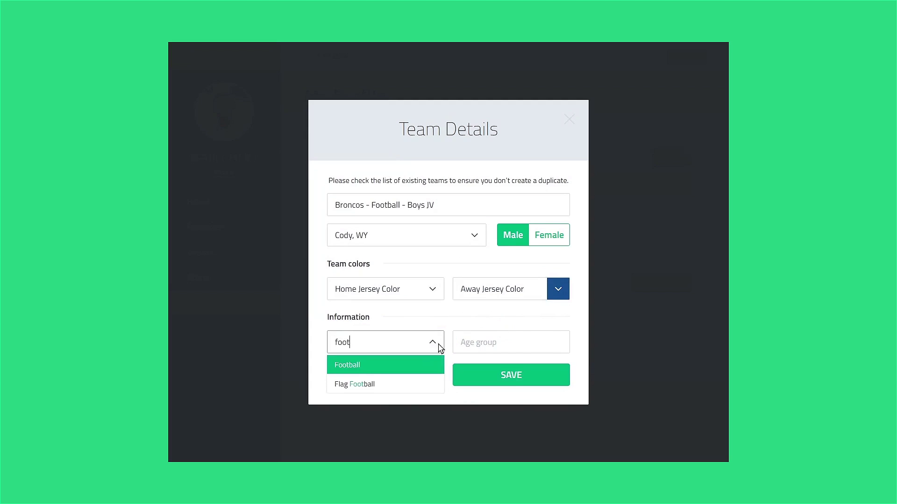
left_click(433, 364)
left_click(559, 345)
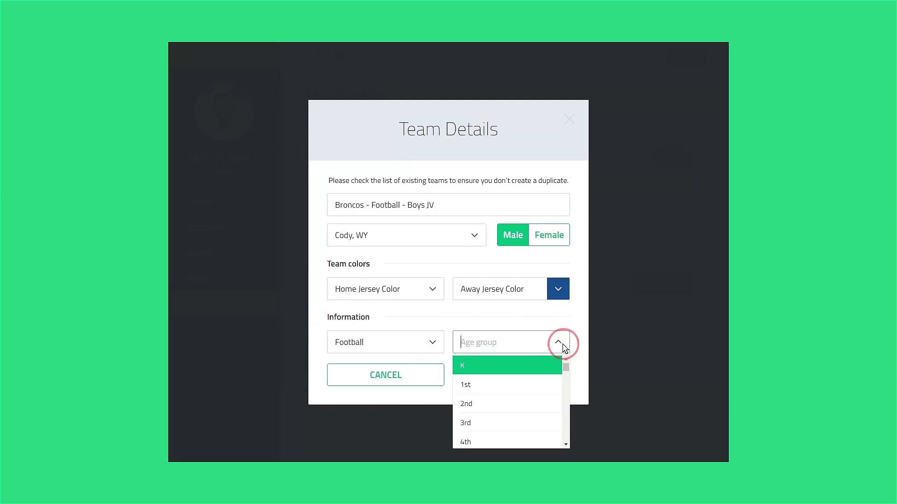
left_click(566, 418)
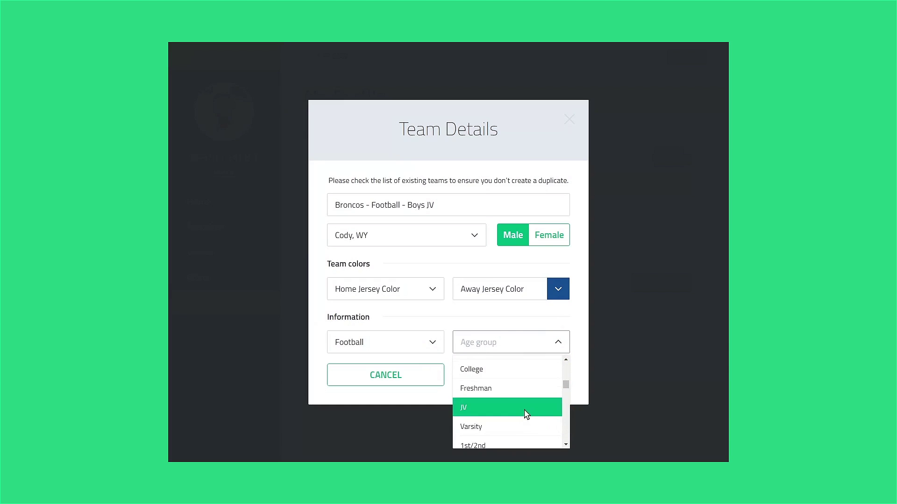
left_click(527, 414)
left_click(525, 379)
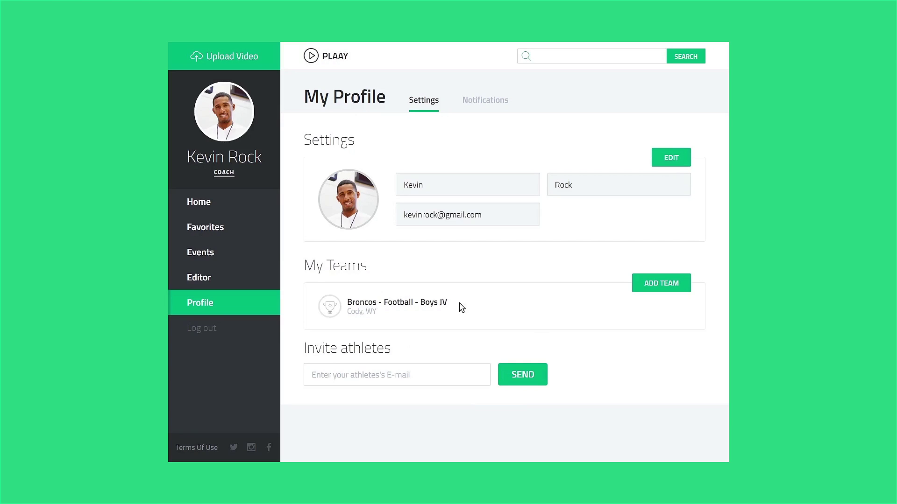
Go to the Events page from the sidebar.
left_click(260, 258)
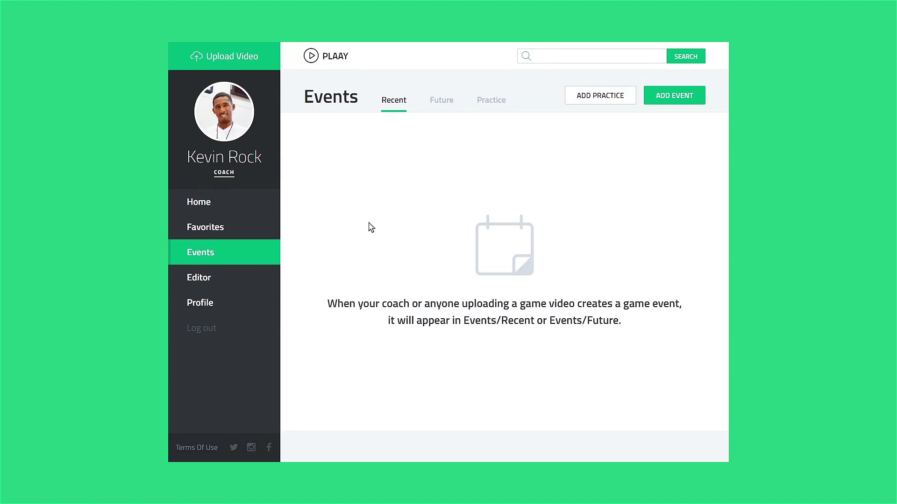
Start a new event with Broncos - Football - Boys JV as the home team.
left_click(671, 99)
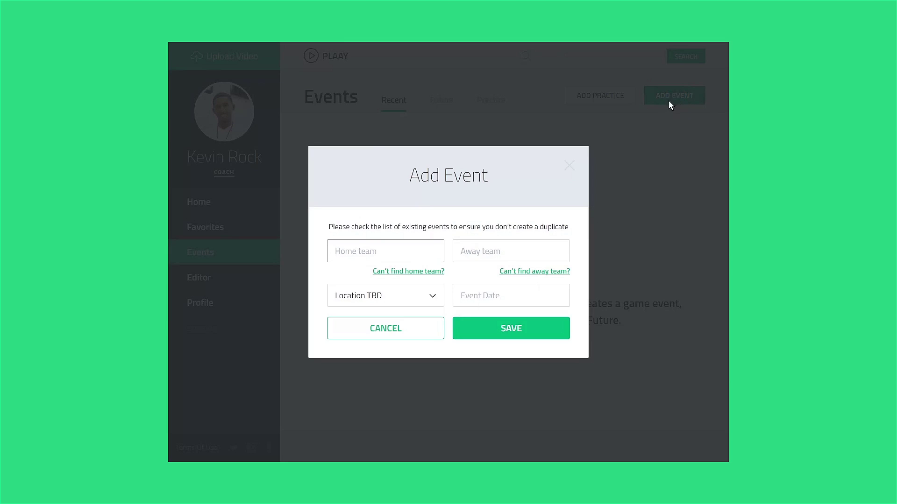
left_click(441, 250)
type("Bronco")
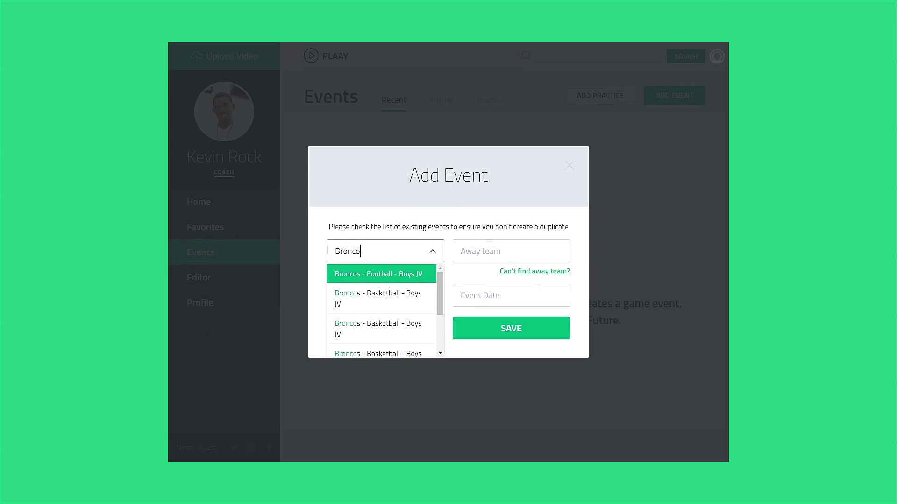
left_click(413, 314)
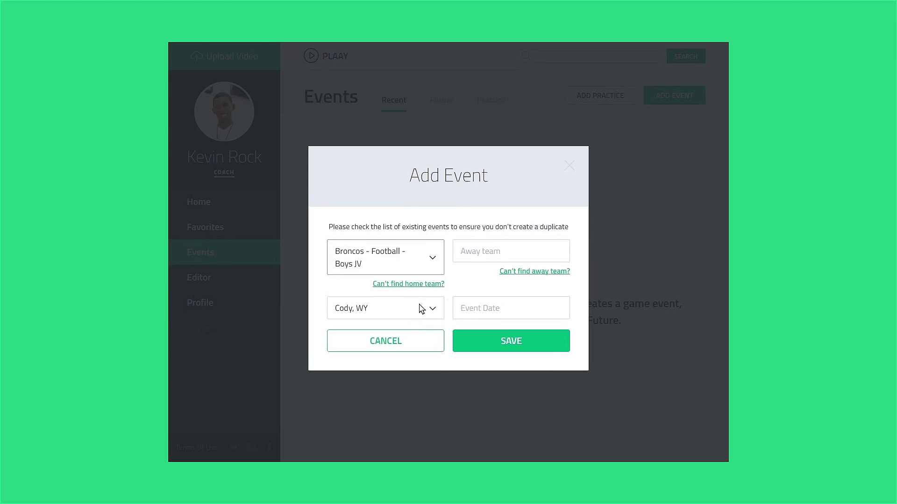
Create the away team 'Bulldogs - Football - Boys JV' with JV age group.
left_click(566, 253)
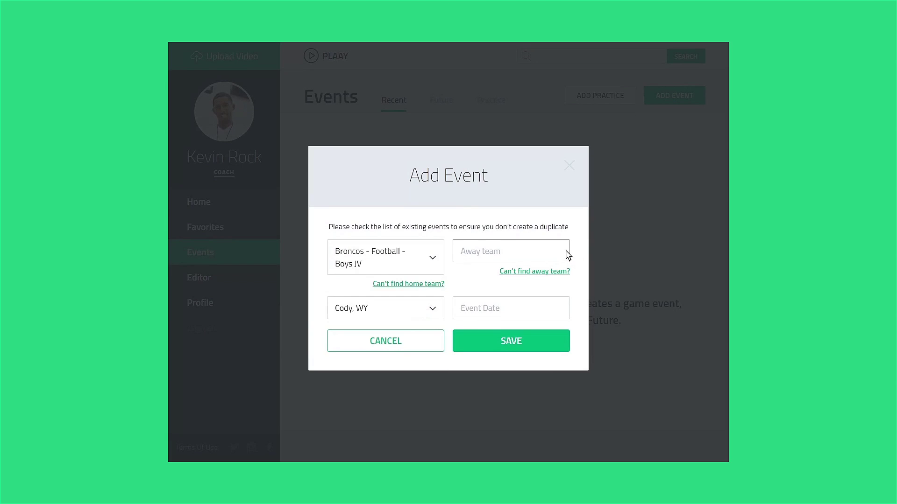
type("Bulldo")
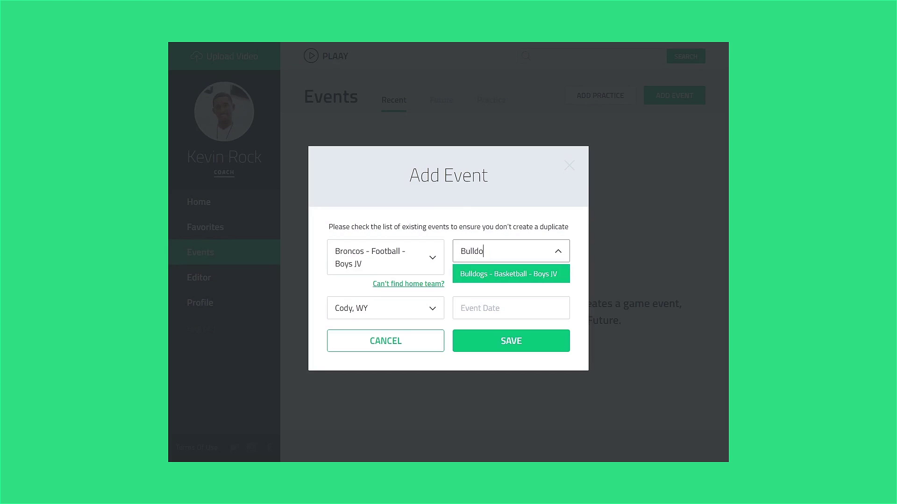
left_click(576, 252)
left_click(567, 275)
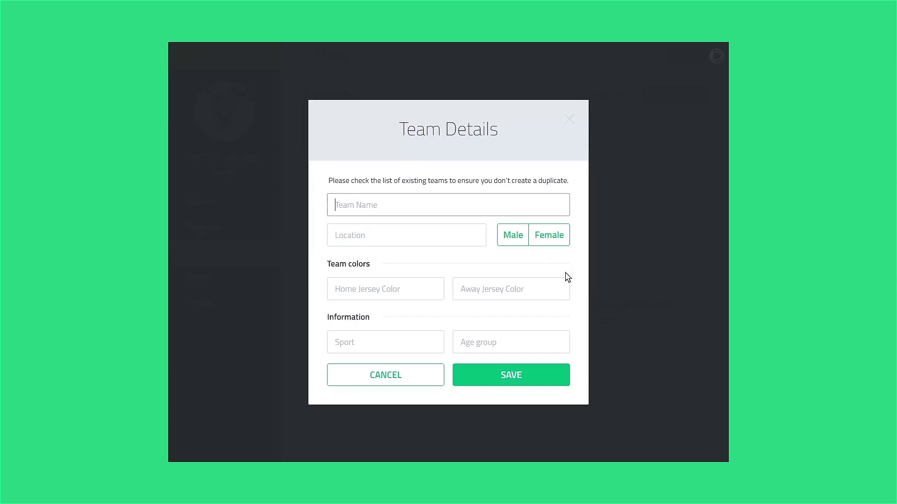
left_click(551, 203)
type("Bulldog")
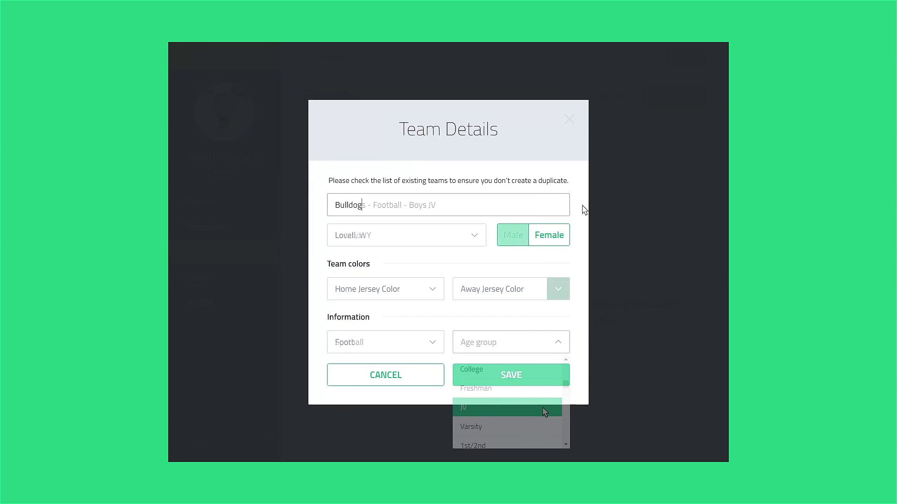
left_click(542, 409)
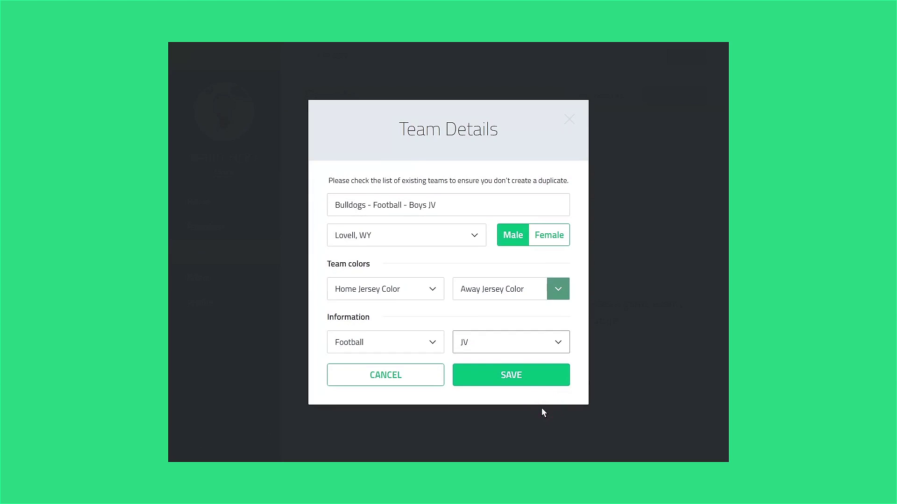
left_click(537, 377)
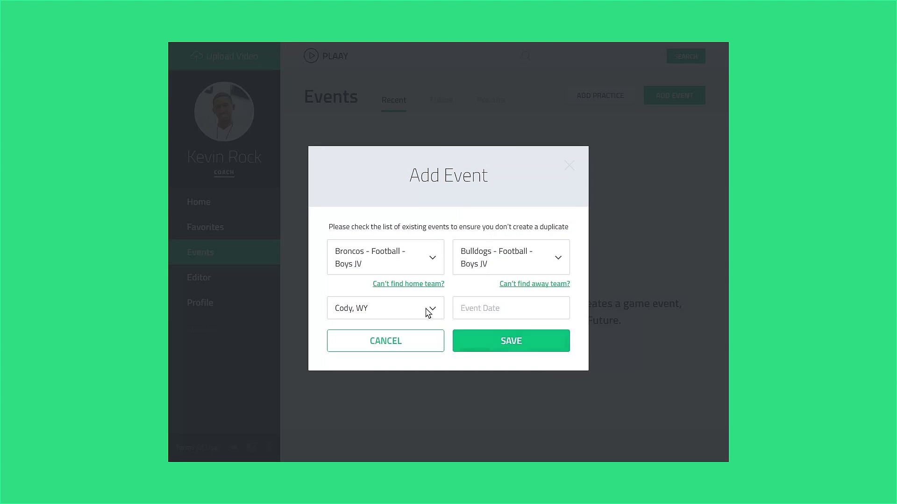
Set the game date to 2 May 2016 at 14:00 and save the event.
left_click(527, 312)
left_click(478, 356)
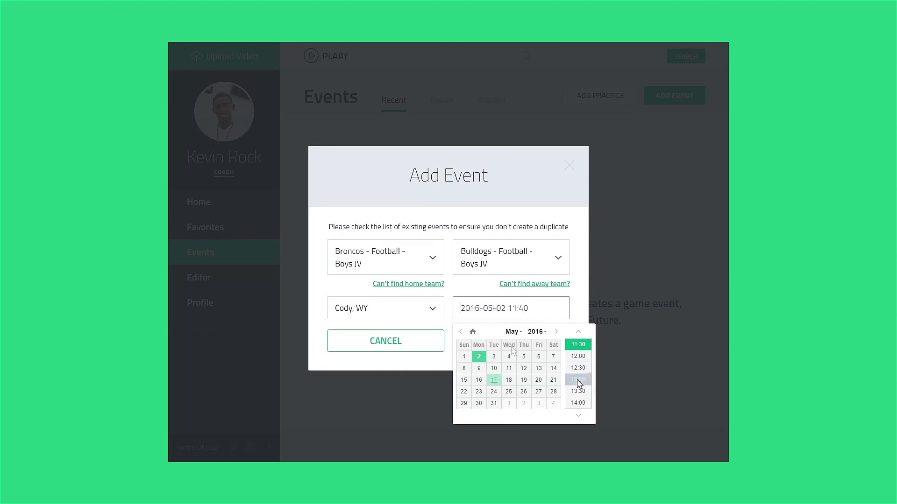
scroll(579, 381, "down", 2)
left_click(585, 401)
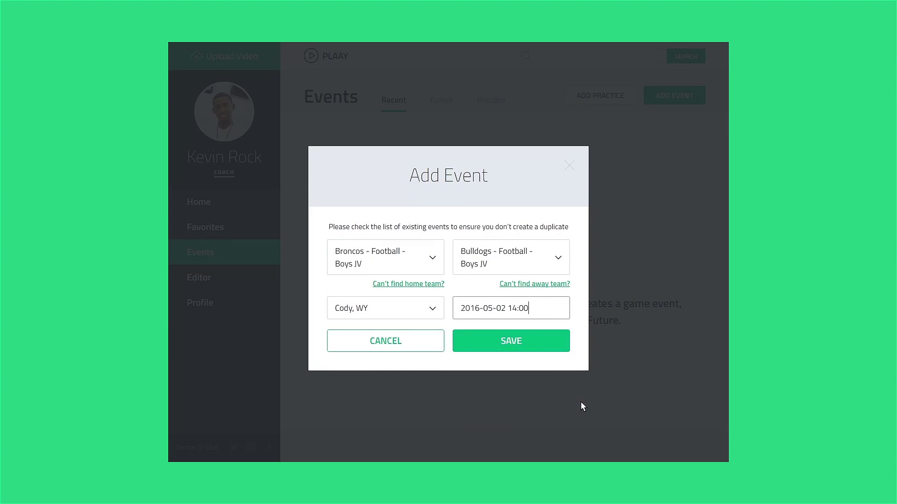
left_click(518, 340)
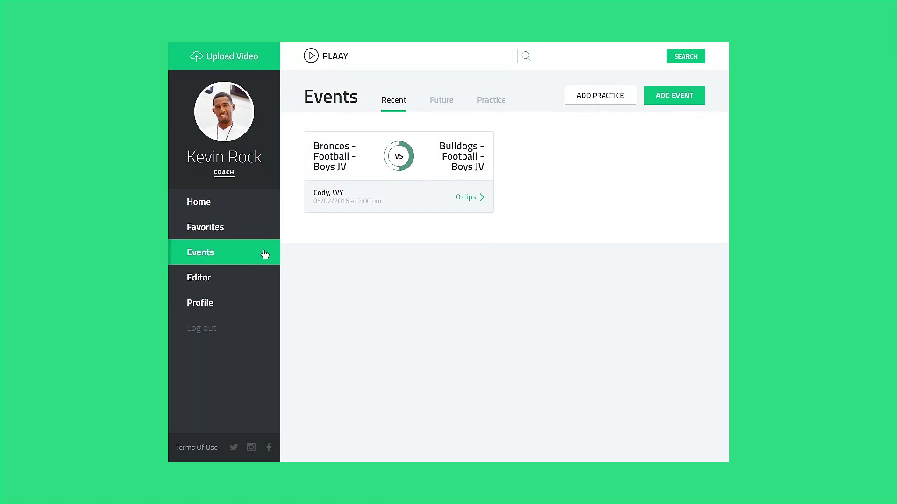
Start a video upload and select the Broncos vs Bulldogs game as its event.
left_click(266, 62)
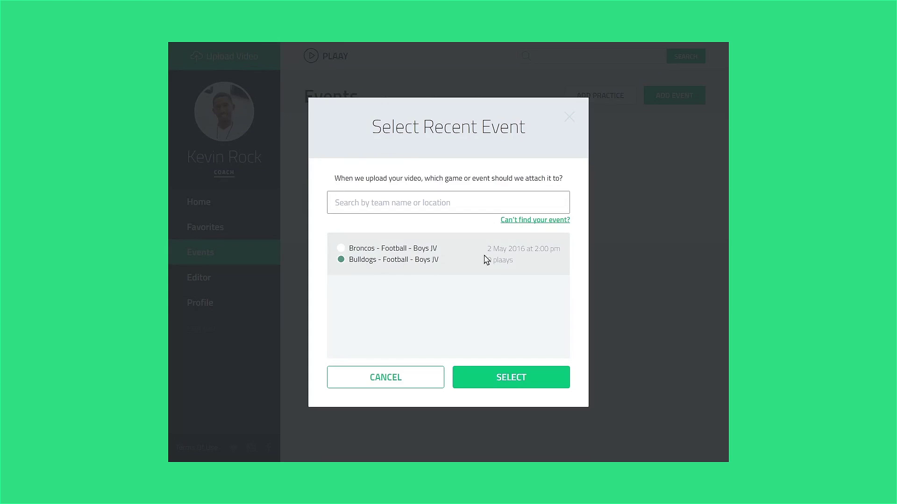
left_click(537, 265)
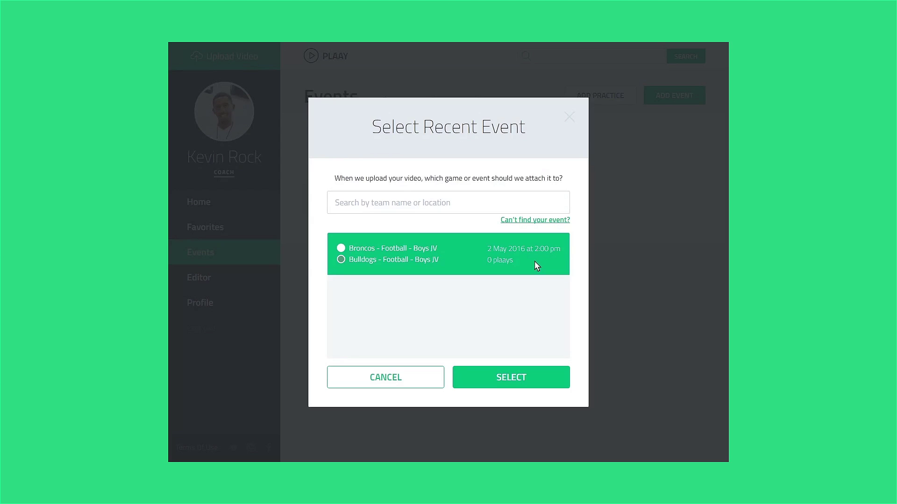
left_click(540, 377)
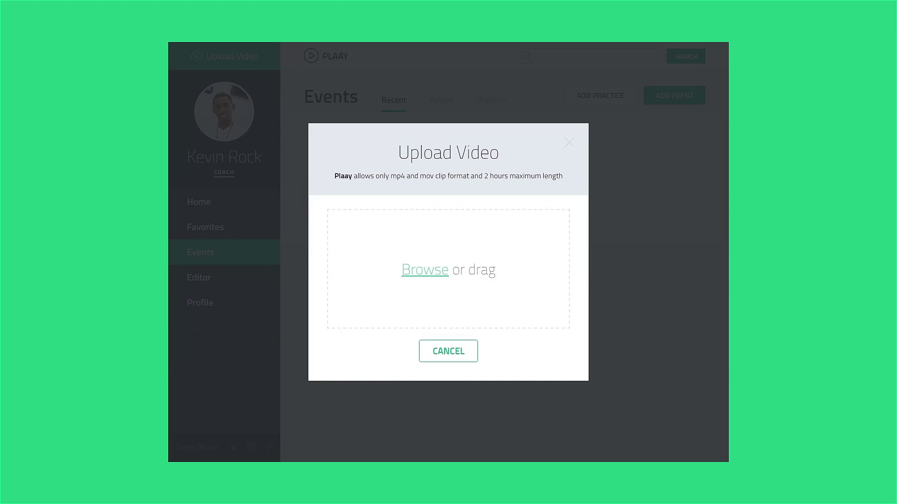
Drop the game video file into the upload area and finish with DONE.
left_click_drag(164, 367, 420, 301)
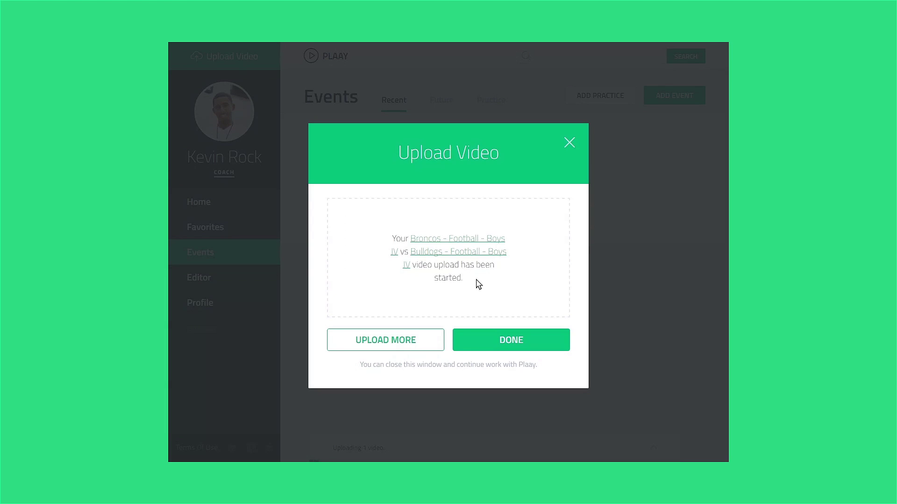
left_click(553, 345)
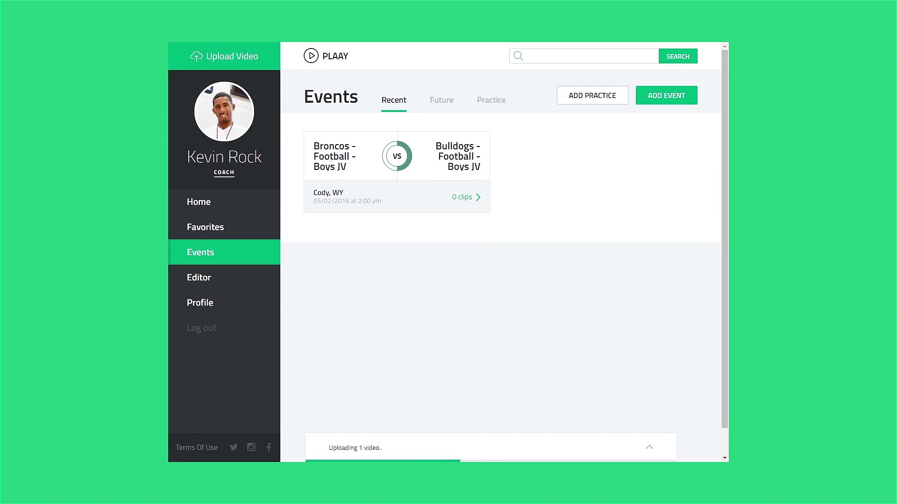
Open the Home feed of video clips from the sidebar.
left_click(264, 204)
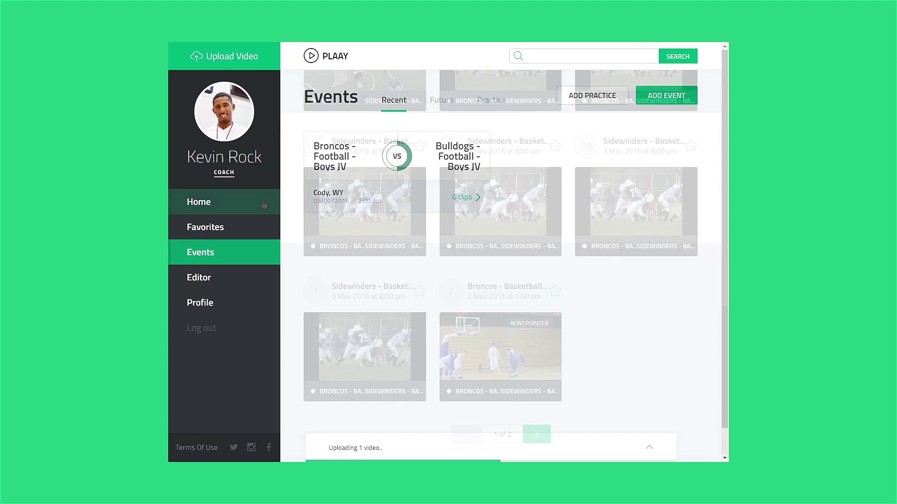